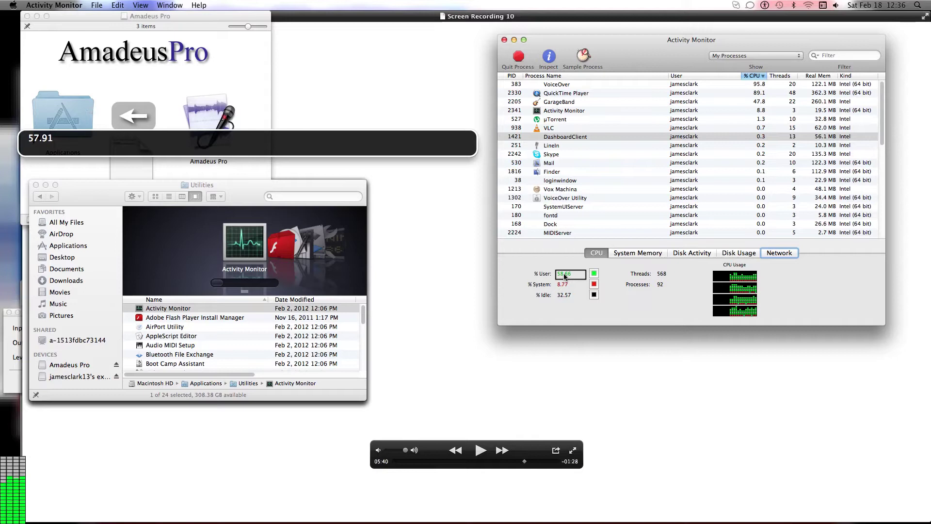
Read the % User and % System CPU figures in Activity Monitor with VoiceOver
key("shift+Tab")
key("Tab")
key("Right")
key("Right")
key("Right")
key("Right")
key("ctrl+alt+Right")
key("ctrl+alt+Right")
key("ctrl+alt+Right")
key("ctrl+alt+Right")
key("ctrl+alt+Right")
key("ctrl+alt+Right")
key("ctrl+alt+Right")
key("ctrl+alt+Right")
key("ctrl+alt+Right")
key("ctrl+alt+Right")
key("ctrl+alt+Left")
key("ctrl+alt+Right")
key("ctrl+alt+Left")
Quit Activity Monitor and launch Safari from the Applications folder
key("cmd+q")
key("super+shift+a")
key("super+o")
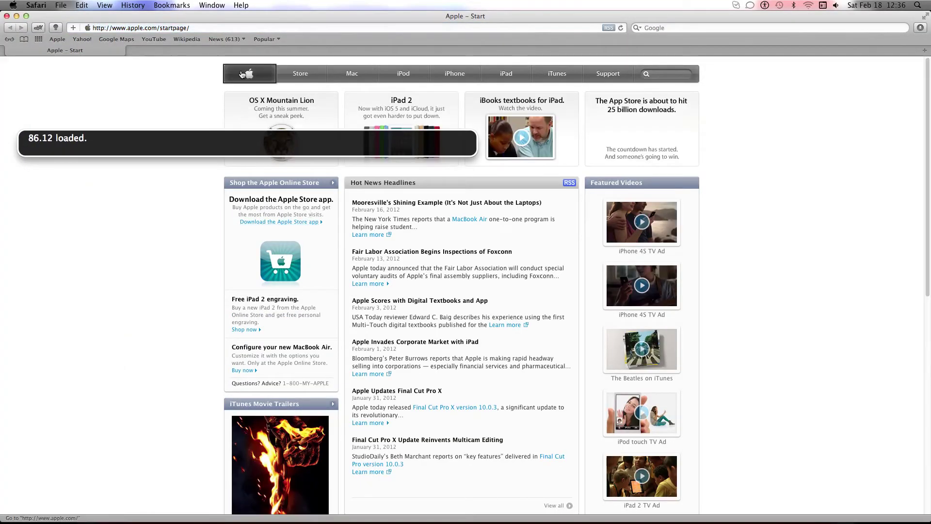
Browse the Apple start page's navigation links, such as iPad
key("ctrl+alt+Right")
key("ctrl+alt+Right")
key("ctrl+alt+Right")
key("ctrl+alt+Right")
key("ctrl+alt+Right")
key("ctrl+alt+m")
key("ctrl+alt+Right")
key("ctrl+alt+Right")
key("ctrl+alt+Right")
key("ctrl+alt+Right")
key("ctrl+alt+Right")
Choose Enter Full Screen from Safari's View menu
key("ctrl+alt+Left")
key("ctrl+alt+space")
key("Down")
key("Down")
key("Down")
key("Down")
key("Down")
key("Down")
key("Down")
key("Down")
key("Down")
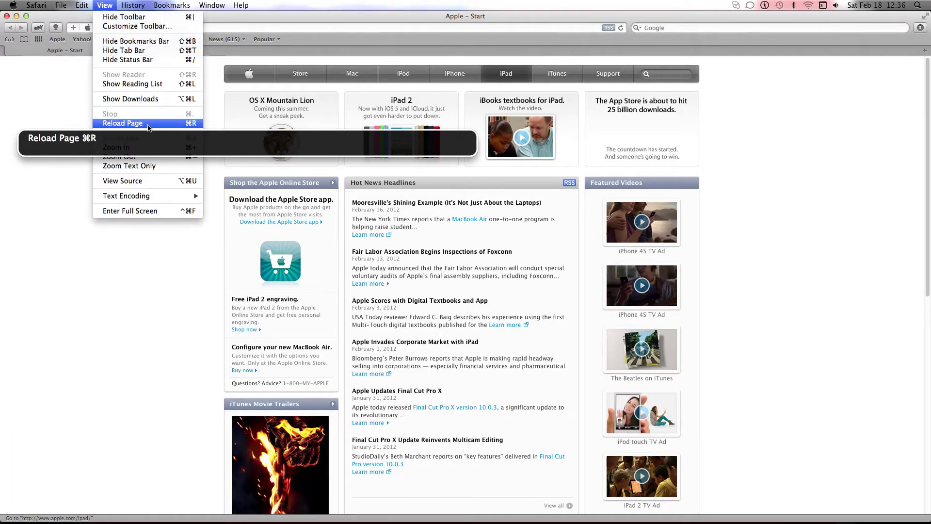
key("Down")
key("Down")
key("Down")
key("Down")
key("Down")
key("Down")
key("Return")
Exit Safari's full screen and switch to the Finder
key("ctrl+super+f")
key("ctrl+alt+m")
key("Right")
key("Right")
key("Right")
key("Right")
key("Up")
key("Escape")
key("super+Tab")
Show the external drive's info, read its used and available space, then go to Applications
key("shift+super+c")
key("Down")
key("super+i")
key("ctrl+alt+Right")
key("ctrl+alt+Right")
key("ctrl+alt+Right")
key("ctrl+alt+Right")
key("ctrl+alt+Right")
key("ctrl+alt+Right")
key("ctrl+alt+Right")
key("ctrl+alt+Right")
key("ctrl+alt+Right")
key("ctrl+alt+Right")
key("ctrl+alt+Right")
key("ctrl+alt+Left")
key("super+shift+a")
Open the Utilities folder and launch Activity Monitor
type("ut")
key("super+o")
key("Down")
key("Up")
key("super+o")
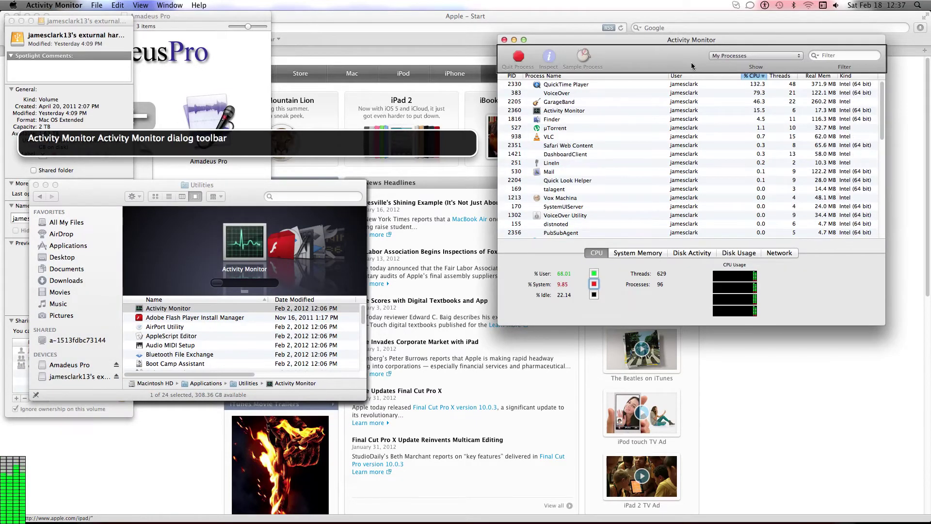
Select VoiceOver, the top CPU process at about 100%, in the process list
key("Tab")
key("Tab")
key("Down")
key("Down")
key("Up")
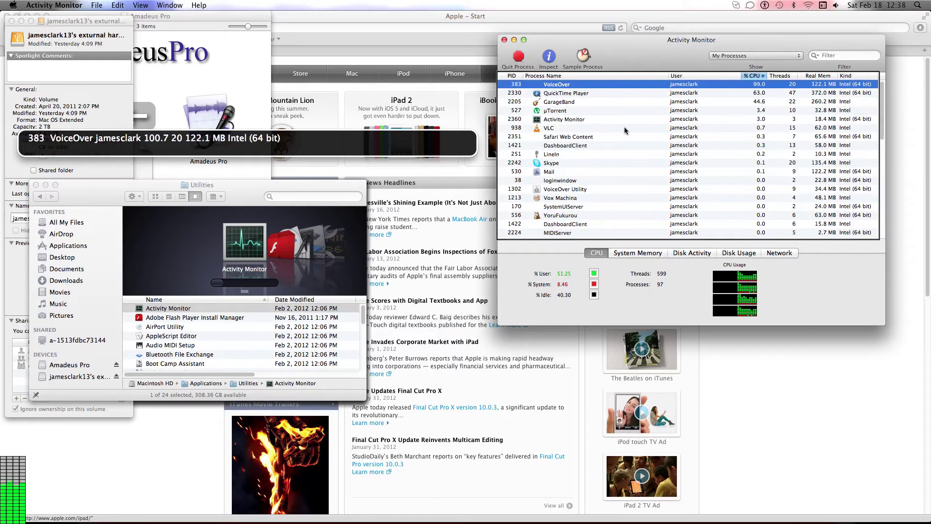
key("Tab")
key("ctrl+alt+space")
key("ctrl+alt+Right")
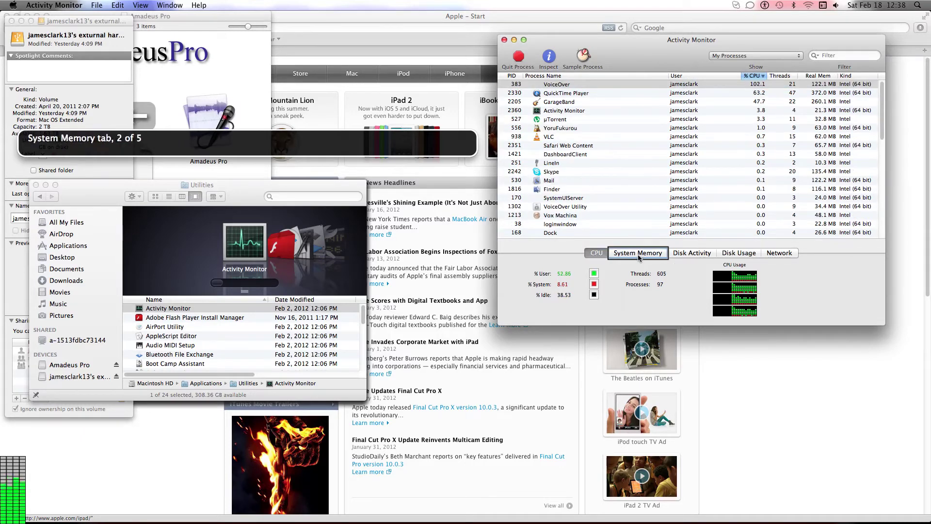
key("ctrl+alt+Right")
key("ctrl+alt+Right")
key("ctrl+alt+Right")
key("ctrl+alt+Right")
key("ctrl+alt+Right")
key("ctrl+alt+Right")
key("ctrl+alt+Right")
key("ctrl+alt+Right")
key("ctrl+alt+Right")
key("ctrl+alt+Right")
Hide Activity Monitor with Cmd-H, leaving the Finder Utilities window in front
key("cmd+h")
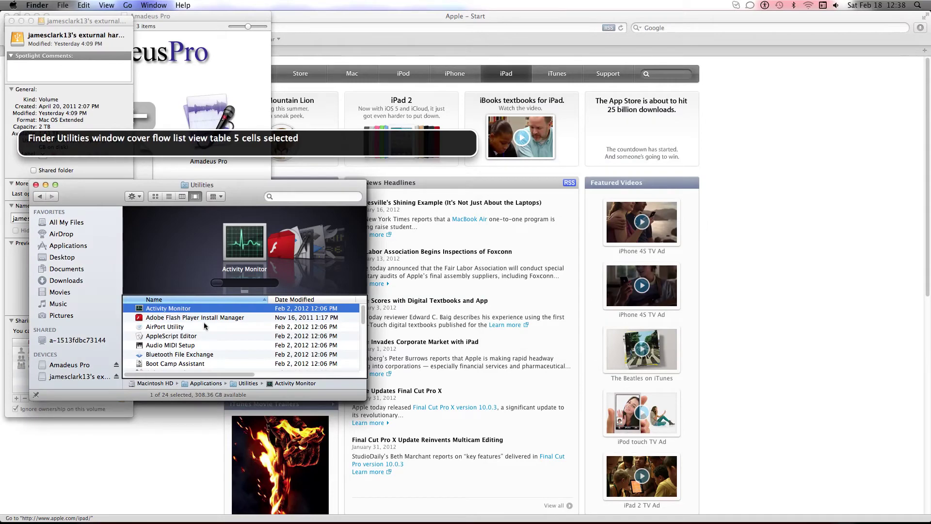